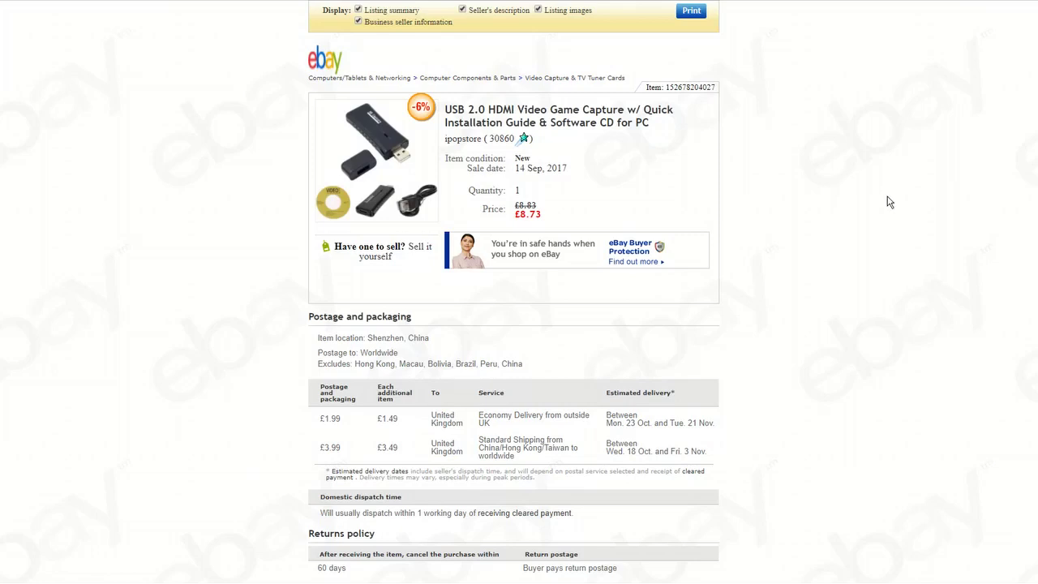
- Check the item price and the economy postage cost to the United Kingdom in the HDMI capture listing
{"action": "scroll", "coordinate": [889, 200], "scroll_direction": "down", "scroll_amount": 1}
{"action": "scroll", "coordinate": [889, 202], "scroll_direction": "up", "scroll_amount": 1}
{"action": "scroll", "coordinate": [868, 211], "scroll_direction": "down", "scroll_amount": 1}
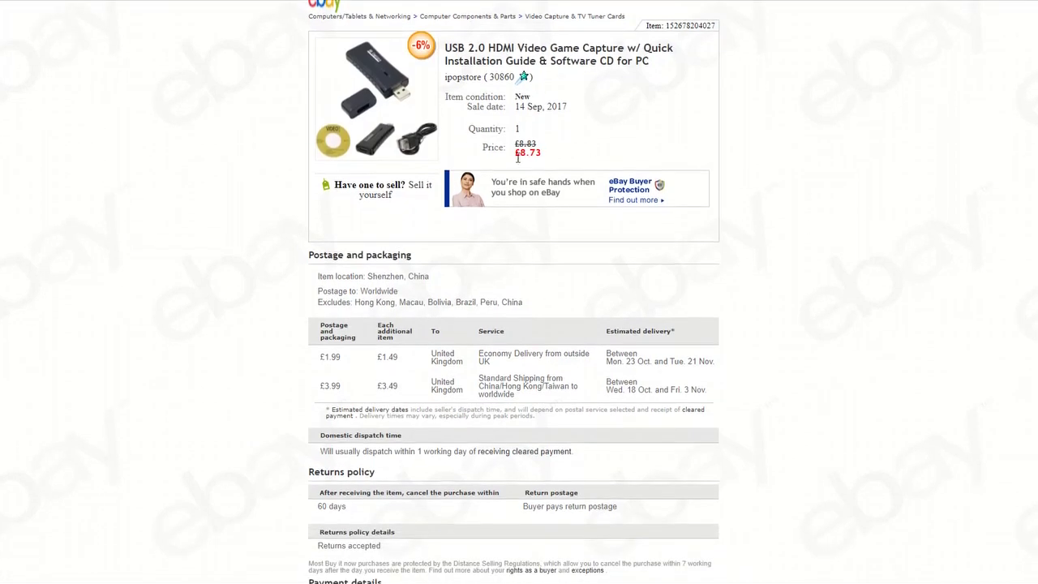
{"action": "left_click_drag", "start_coordinate": [514, 152], "coordinate": [560, 157]}
{"action": "left_click_drag", "start_coordinate": [405, 357], "coordinate": [373, 357]}
{"action": "left_click", "coordinate": [576, 342]}
{"action": "scroll", "coordinate": [783, 161], "scroll_direction": "down", "scroll_amount": 1}
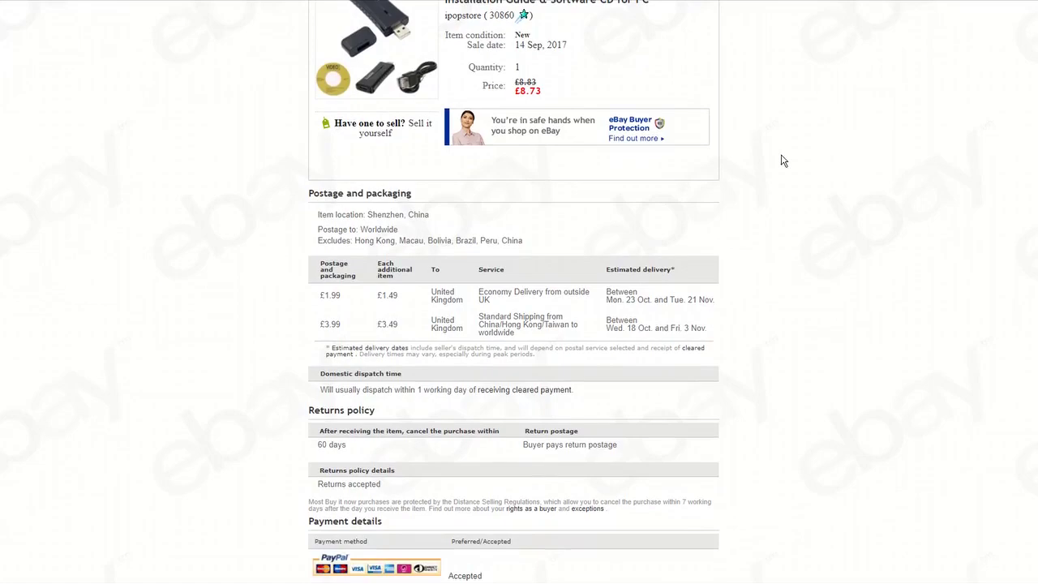
- Read the seller's features and specifications for the capture stick, checking the 1080p 60 capture claims and supported HDMI input resolutions
{"action": "scroll", "coordinate": [783, 161], "scroll_direction": "down", "scroll_amount": 12}
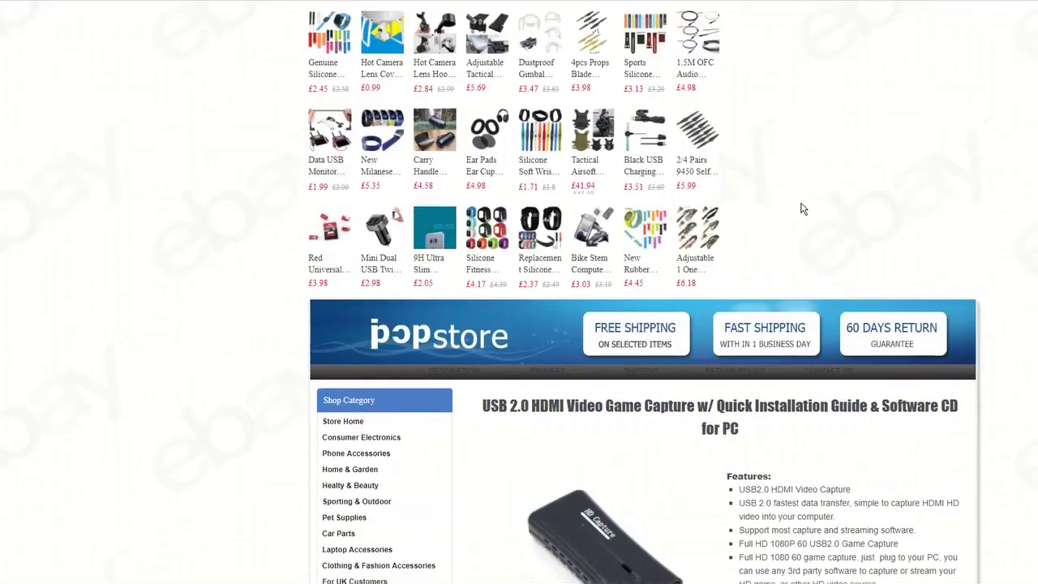
{"action": "scroll", "coordinate": [801, 209], "scroll_direction": "down", "scroll_amount": 6}
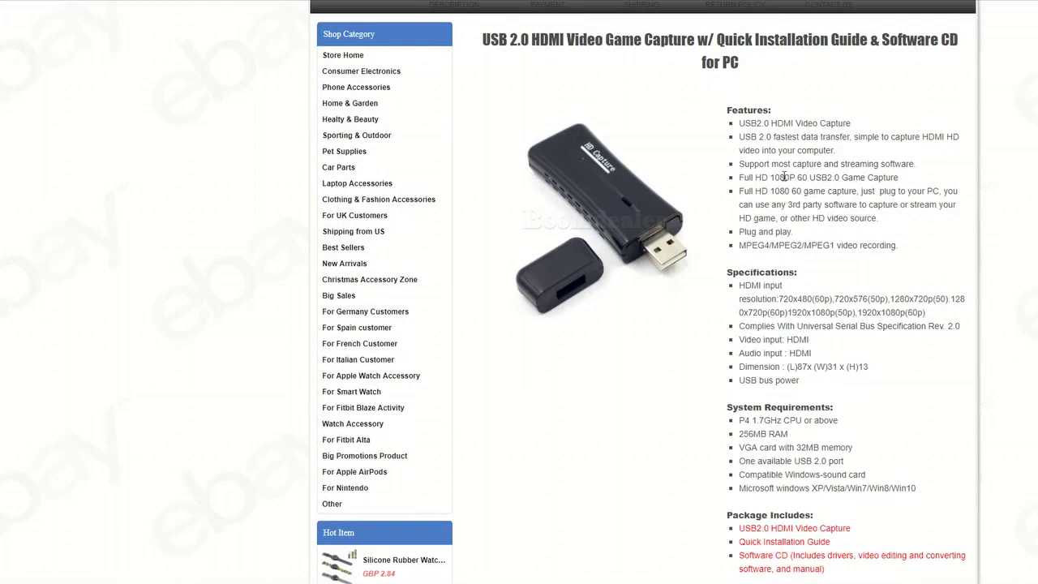
{"action": "left_click_drag", "start_coordinate": [747, 176], "coordinate": [803, 189]}
{"action": "left_click_drag", "start_coordinate": [786, 163], "coordinate": [789, 163]}
{"action": "left_click_drag", "start_coordinate": [864, 311], "coordinate": [930, 315]}
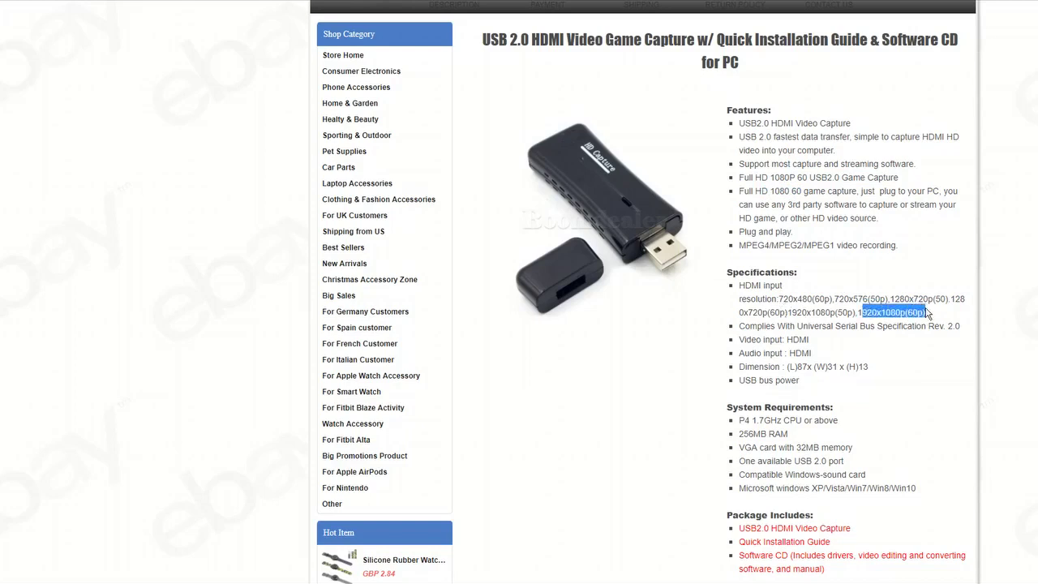
{"action": "left_click", "coordinate": [909, 331]}
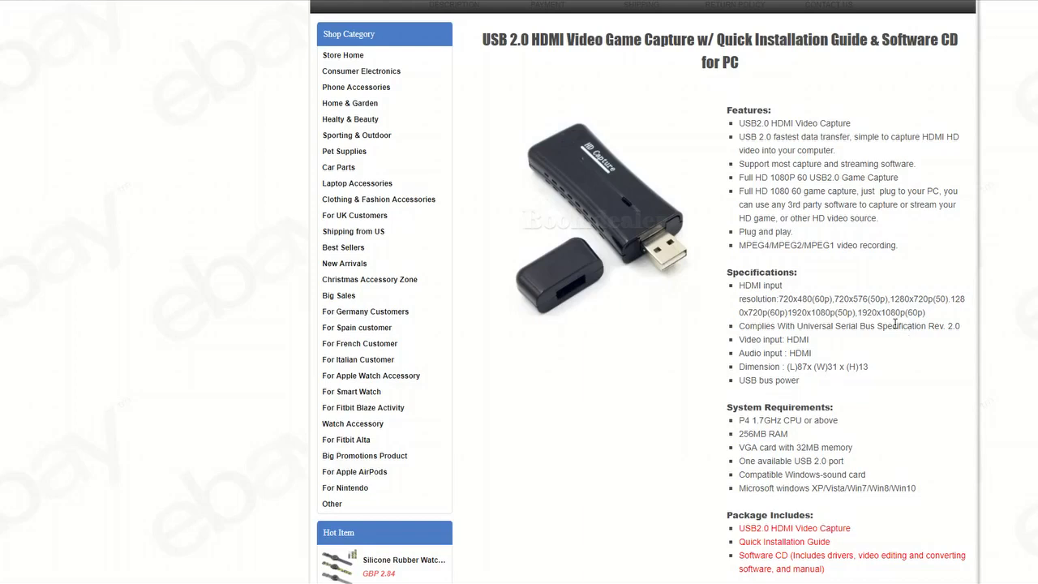
{"action": "scroll", "coordinate": [893, 326], "scroll_direction": "up", "scroll_amount": 2}
{"action": "scroll", "coordinate": [894, 333], "scroll_direction": "up", "scroll_amount": 1}
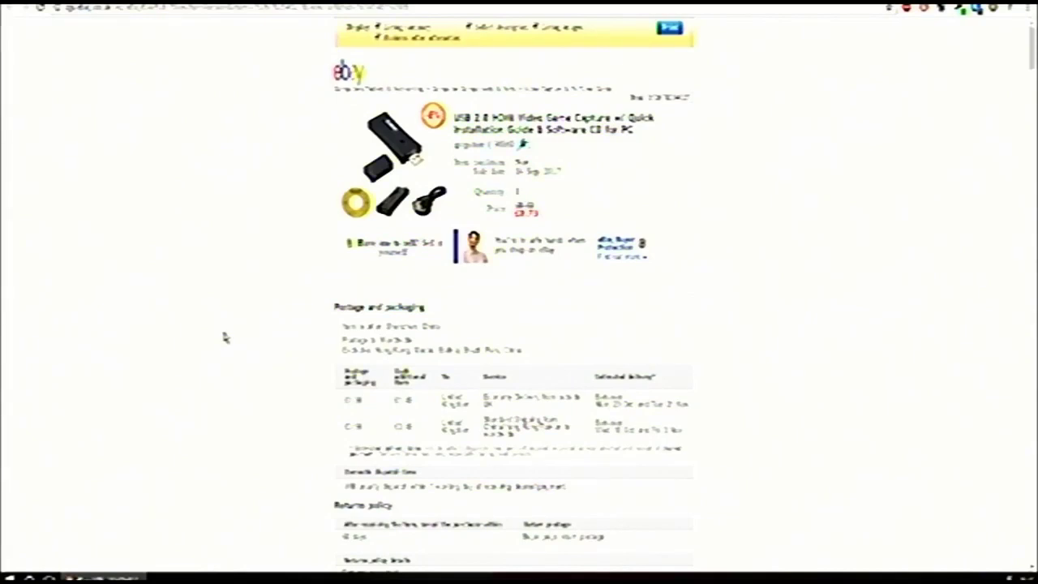
- Look through the entire listing, from the item summary to the product photos, and return to the item summary
{"action": "scroll", "coordinate": [225, 338], "scroll_direction": "down", "scroll_amount": 15}
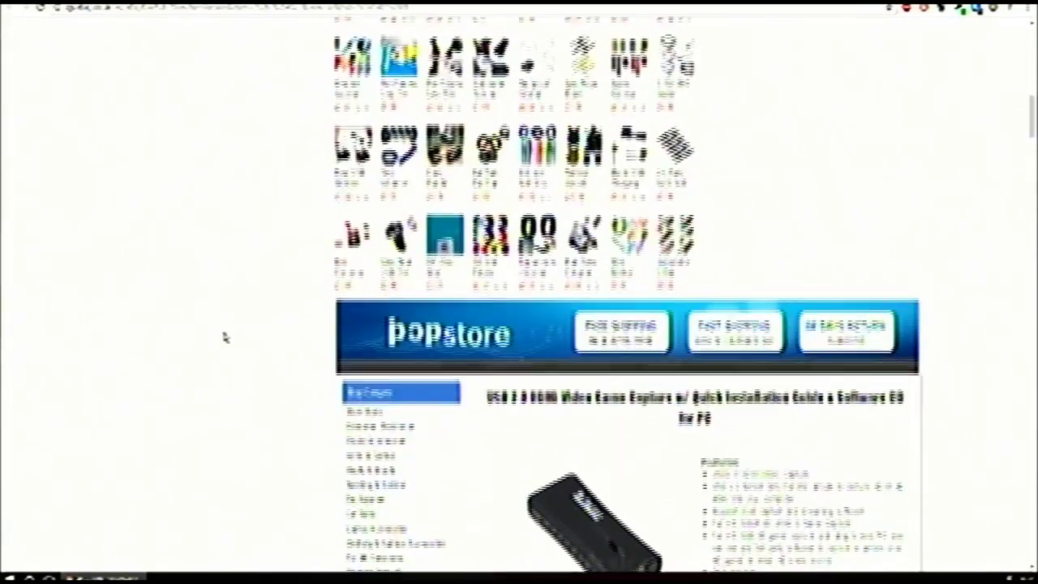
{"action": "scroll", "coordinate": [226, 337], "scroll_direction": "down", "scroll_amount": 15}
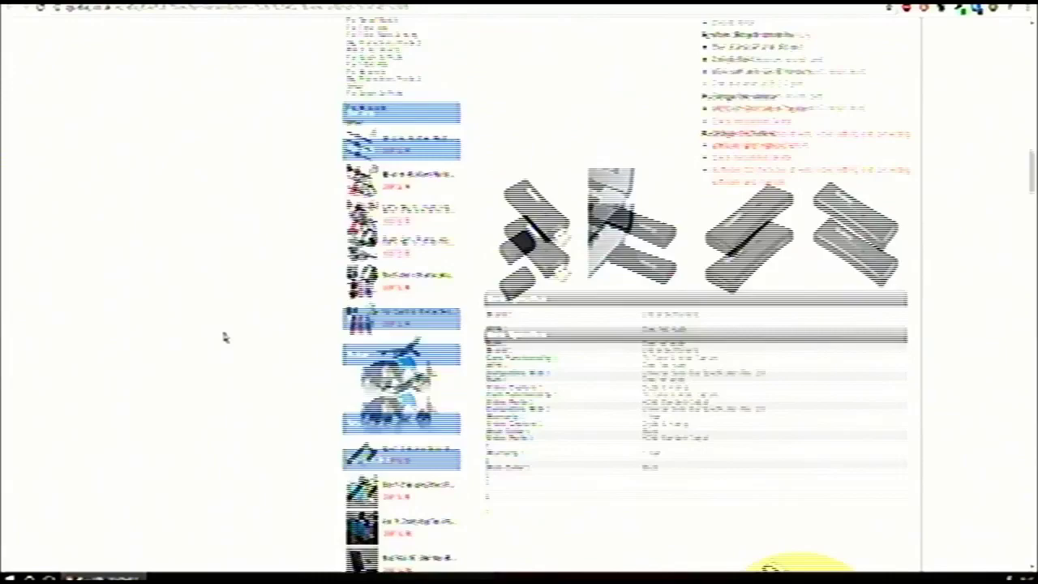
{"action": "scroll", "coordinate": [226, 337], "scroll_direction": "down", "scroll_amount": 15}
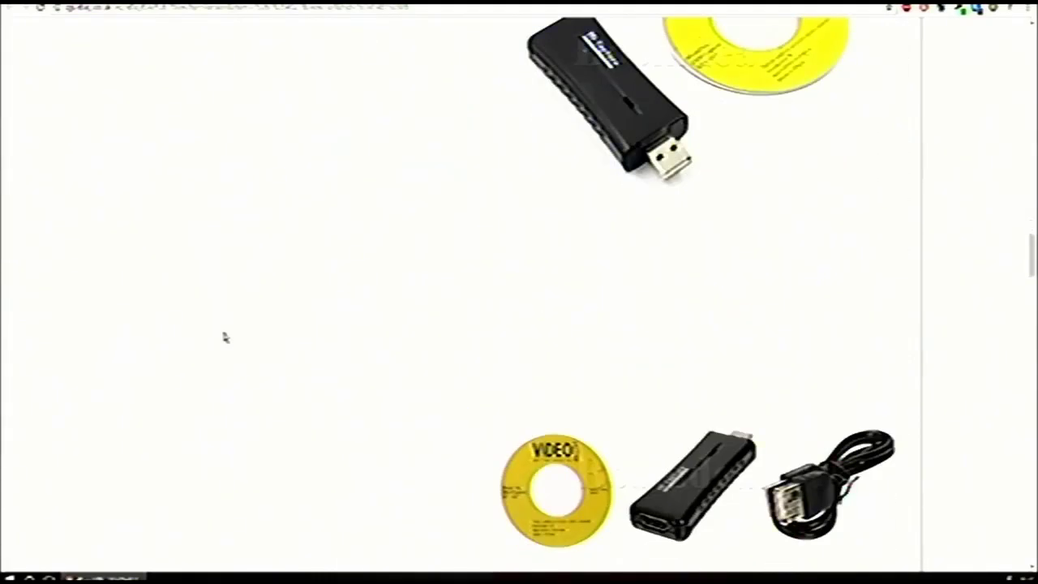
{"action": "scroll", "coordinate": [226, 337], "scroll_direction": "down", "scroll_amount": 15}
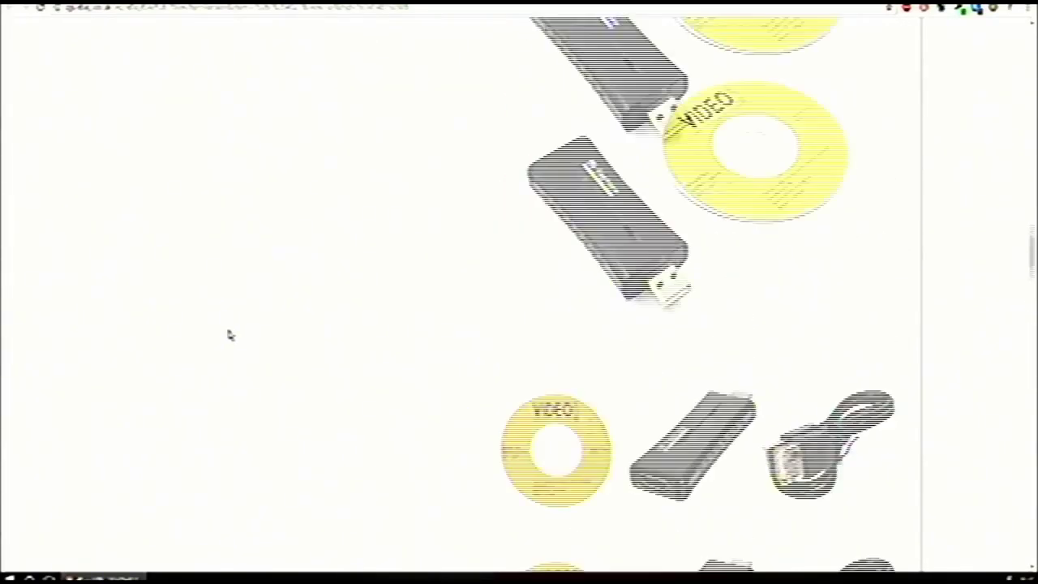
{"action": "scroll", "coordinate": [229, 335], "scroll_direction": "up", "scroll_amount": 20}
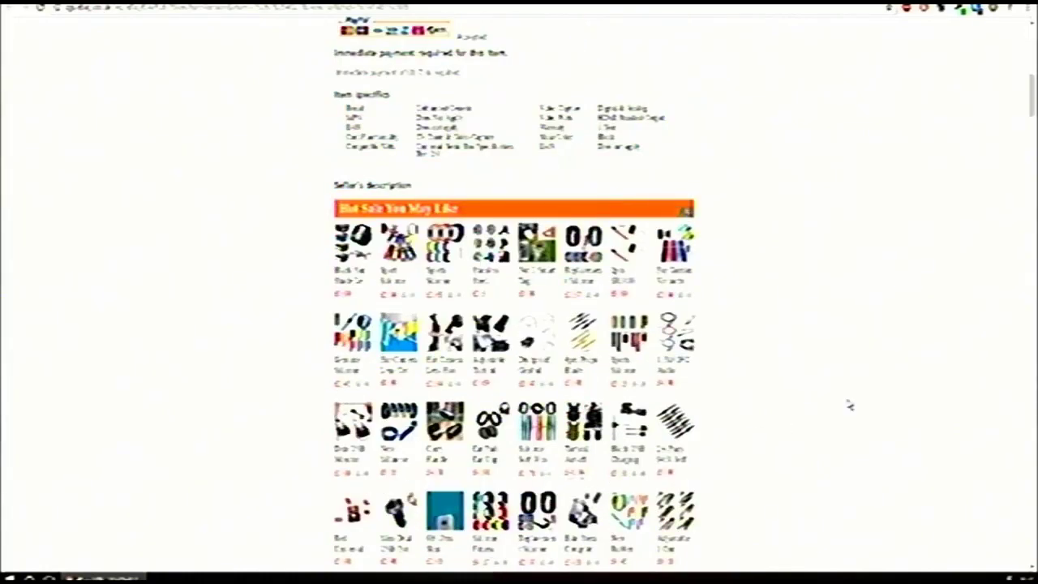
{"action": "scroll", "coordinate": [849, 405], "scroll_direction": "up", "scroll_amount": 8}
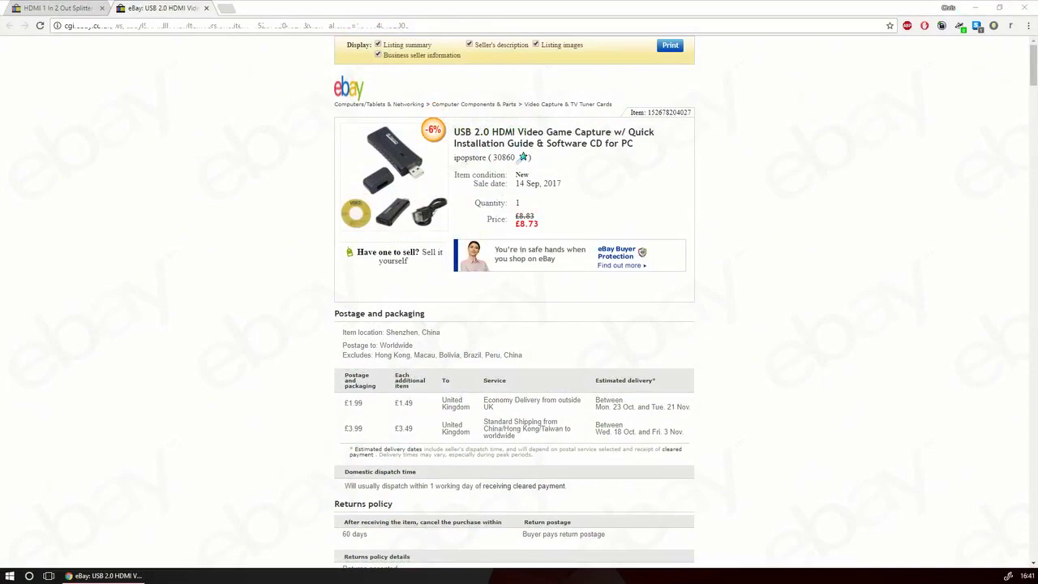
{"action": "scroll", "coordinate": [189, 251], "scroll_direction": "down", "scroll_amount": 20}
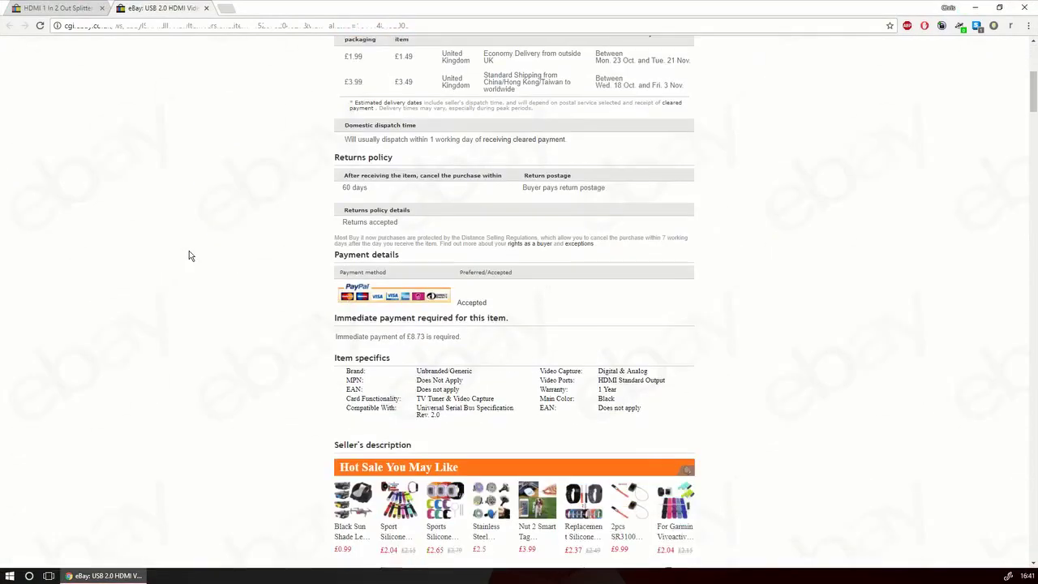
{"action": "scroll", "coordinate": [204, 298], "scroll_direction": "up", "scroll_amount": 20}
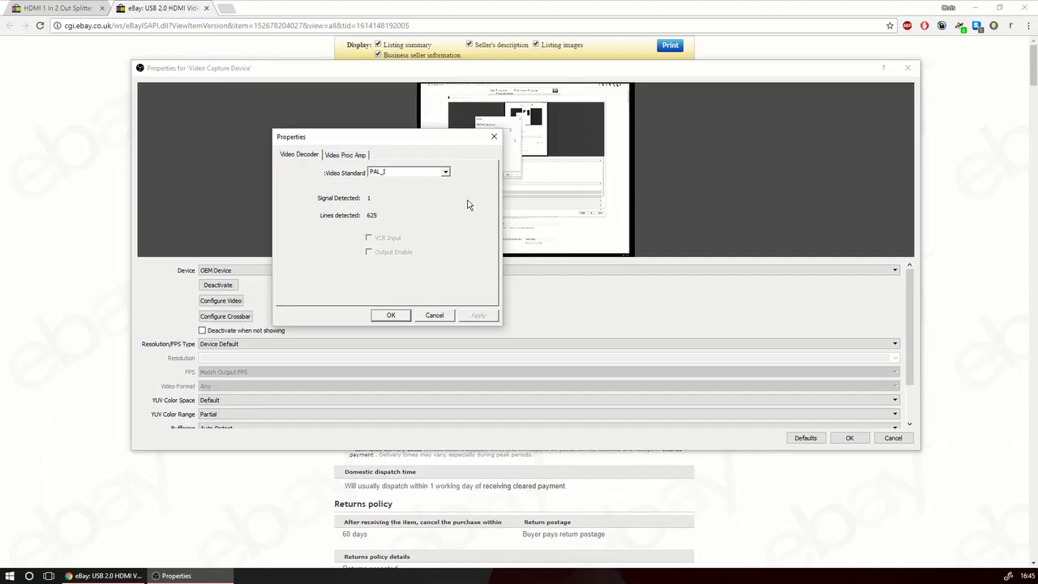
- Review the available video standards and the Video Proc Amp settings of the OEM capture device, and close its video configuration
{"action": "left_click_drag", "start_coordinate": [393, 143], "coordinate": [419, 126]}
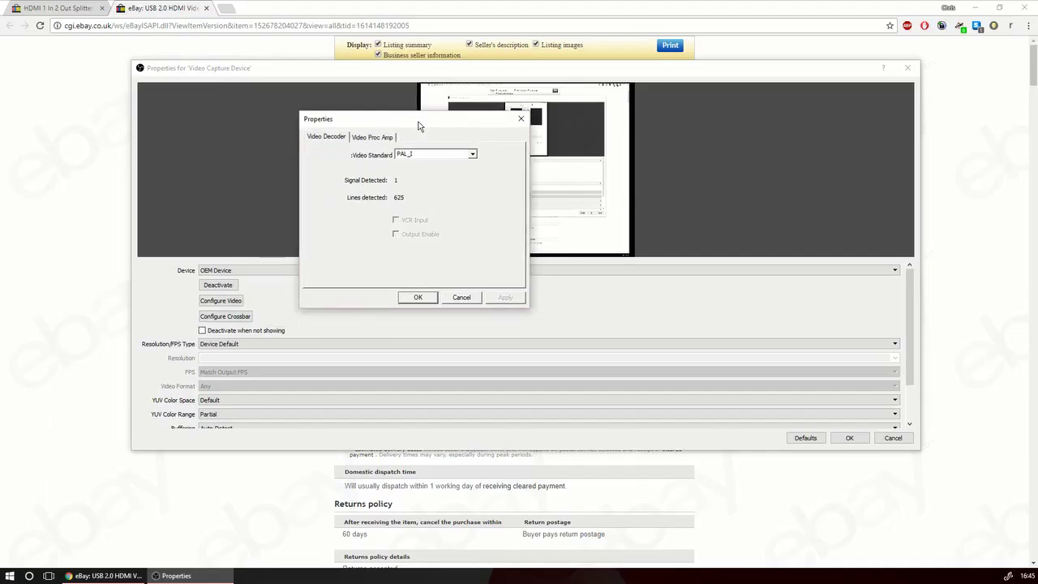
{"action": "left_click", "coordinate": [471, 156]}
{"action": "left_click", "coordinate": [473, 166]}
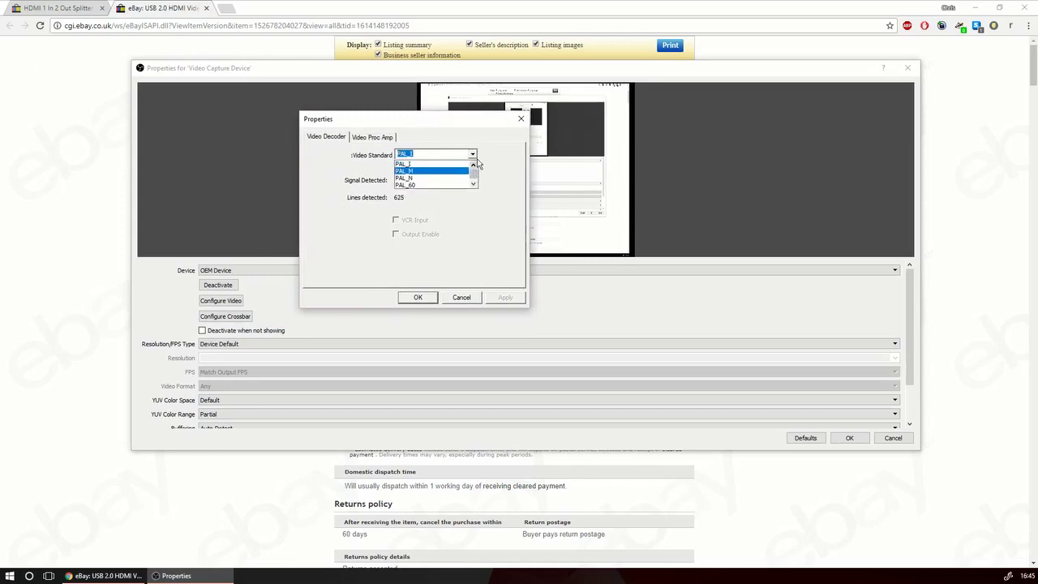
{"action": "scroll", "coordinate": [473, 168], "scroll_direction": "down", "scroll_amount": 5}
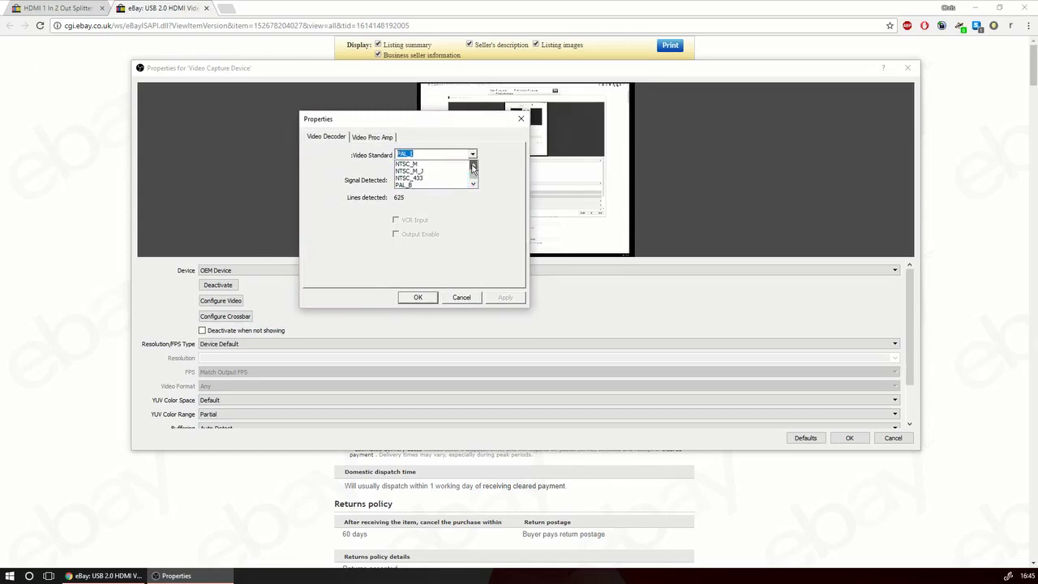
{"action": "left_click", "coordinate": [481, 231]}
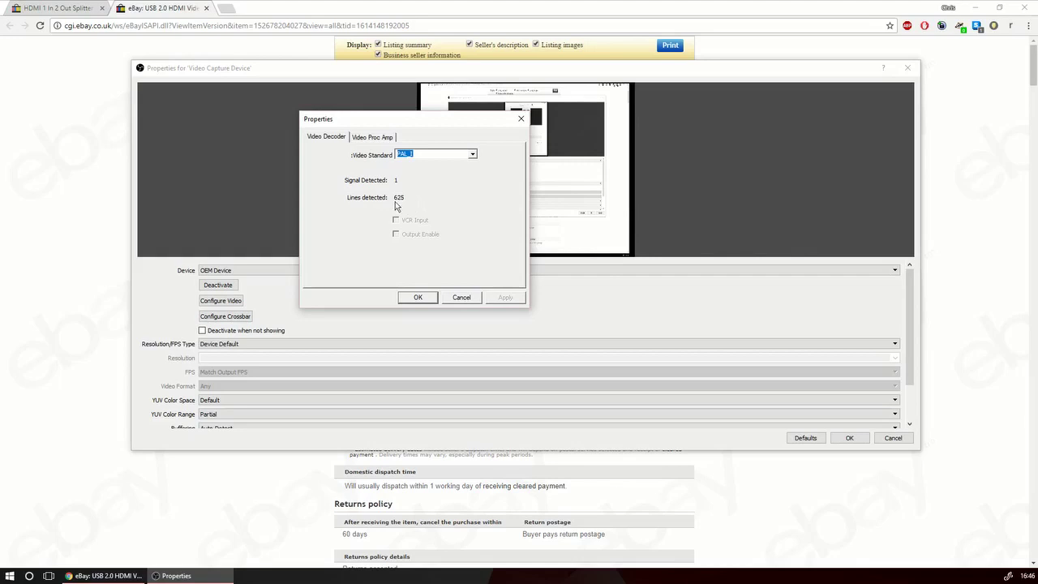
{"action": "left_click", "coordinate": [376, 140]}
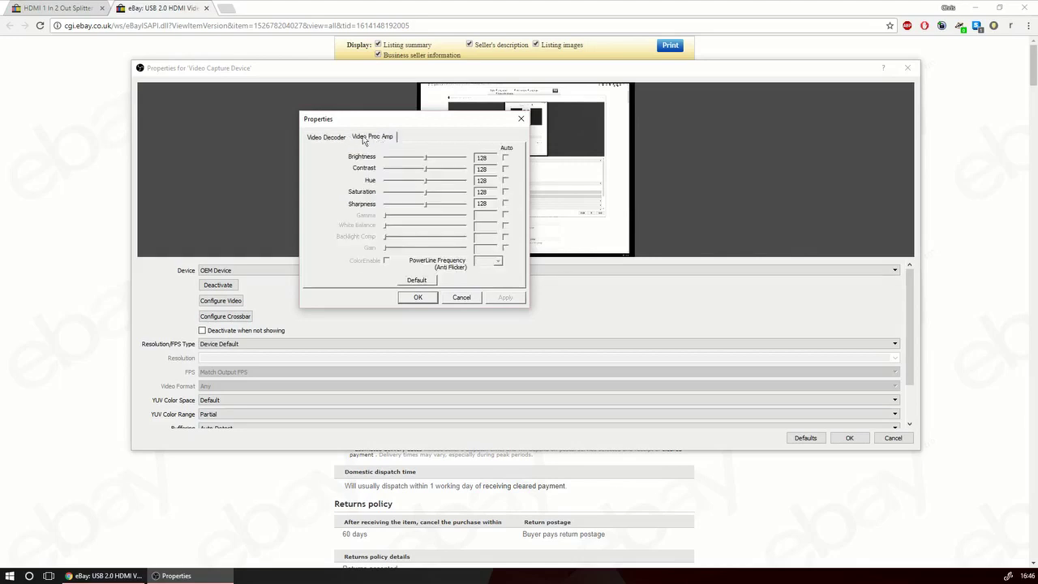
{"action": "left_click", "coordinate": [418, 297]}
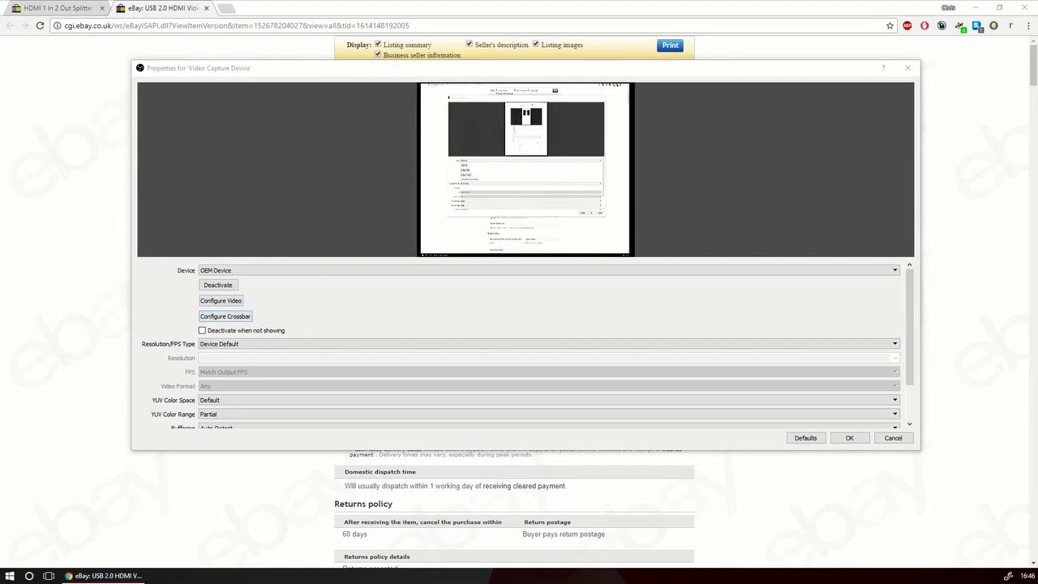
- Select 1: Video Composite In as the video input in the capture device's crossbar configuration
{"action": "left_click", "coordinate": [380, 141]}
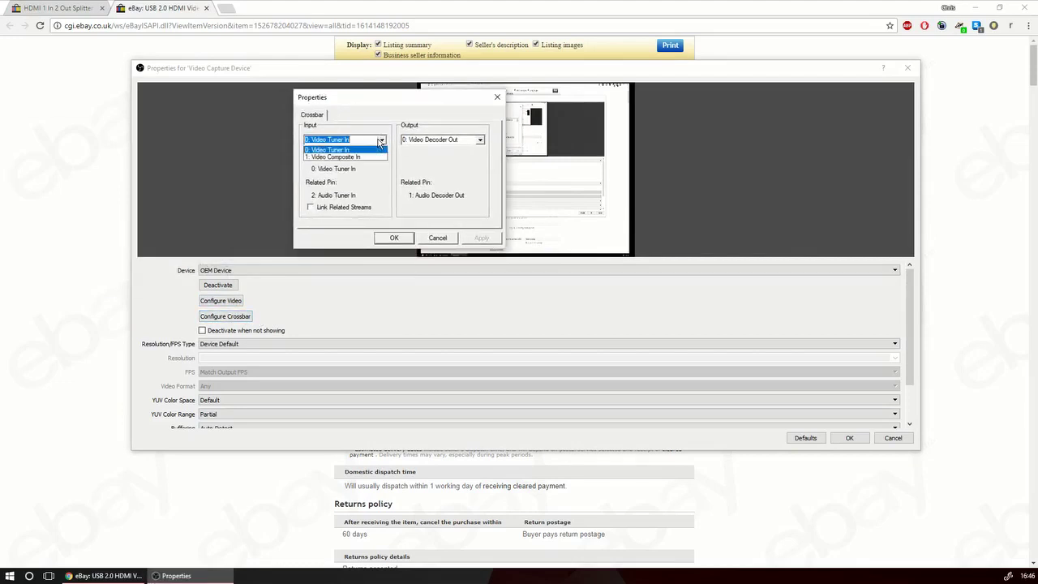
{"action": "left_click", "coordinate": [365, 156]}
{"action": "left_click", "coordinate": [381, 140]}
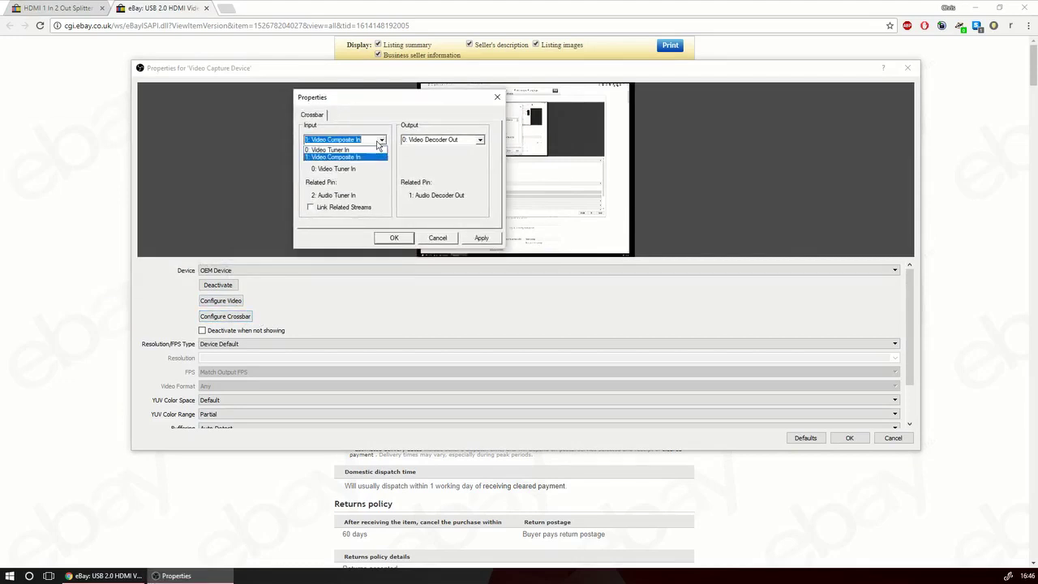
{"action": "left_click", "coordinate": [380, 147]}
{"action": "left_click", "coordinate": [382, 140]}
{"action": "left_click", "coordinate": [365, 154]}
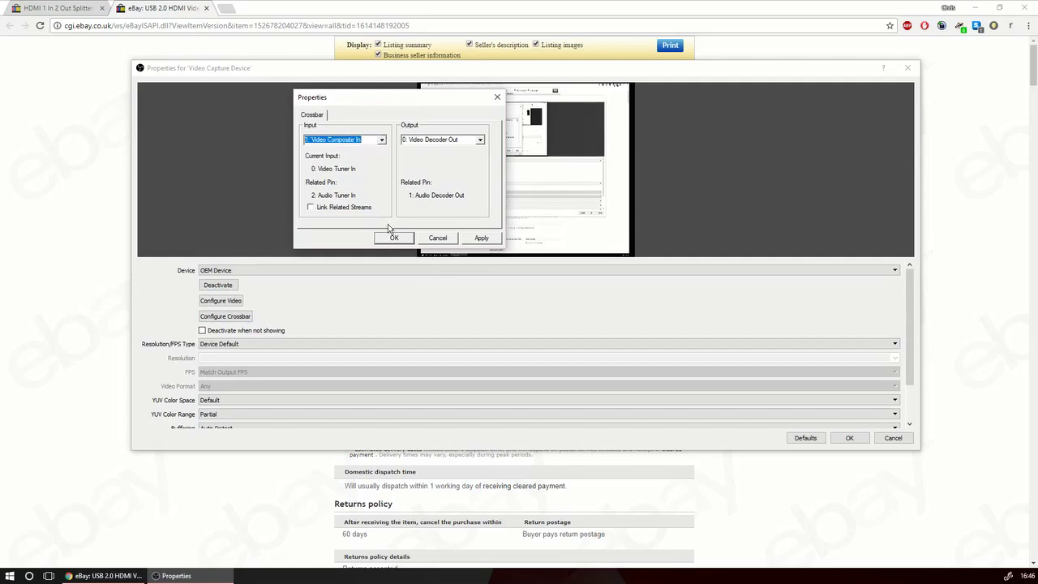
- Switch the crossbar output to 1: Audio Decoder Out and accept the crossbar configuration
{"action": "left_click", "coordinate": [479, 139]}
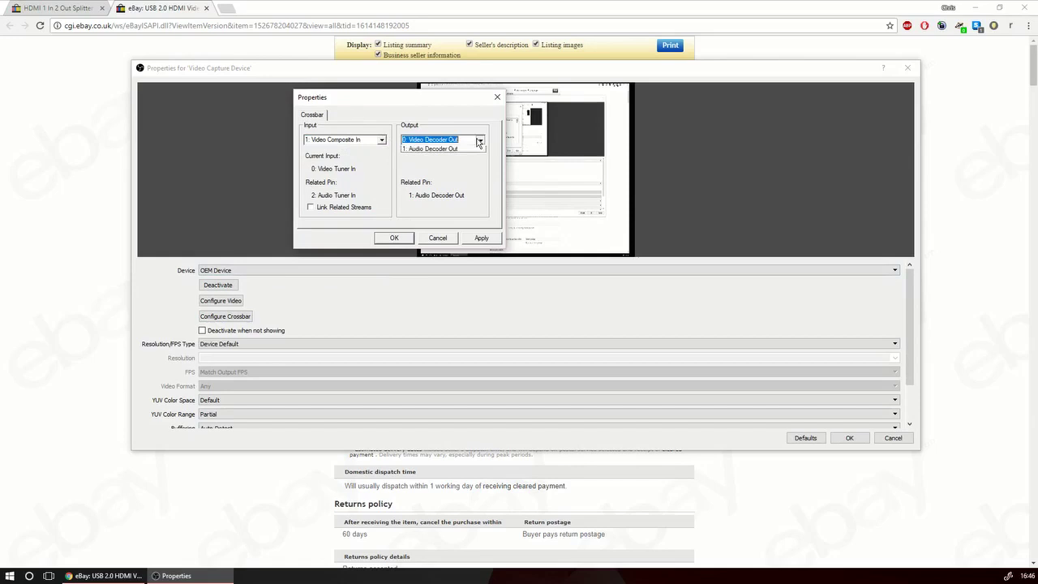
{"action": "left_click", "coordinate": [461, 156]}
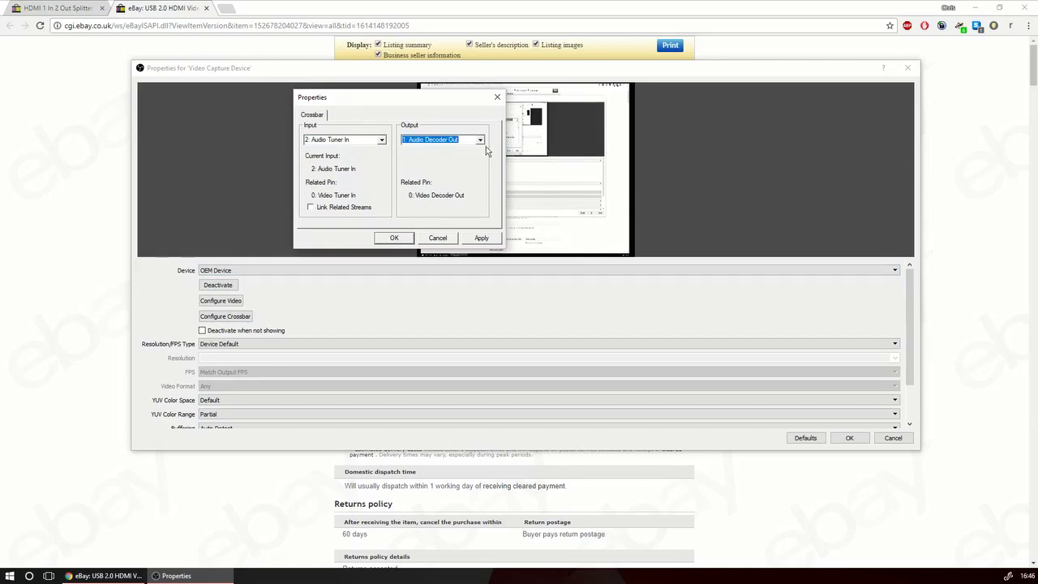
{"action": "left_click", "coordinate": [395, 238]}
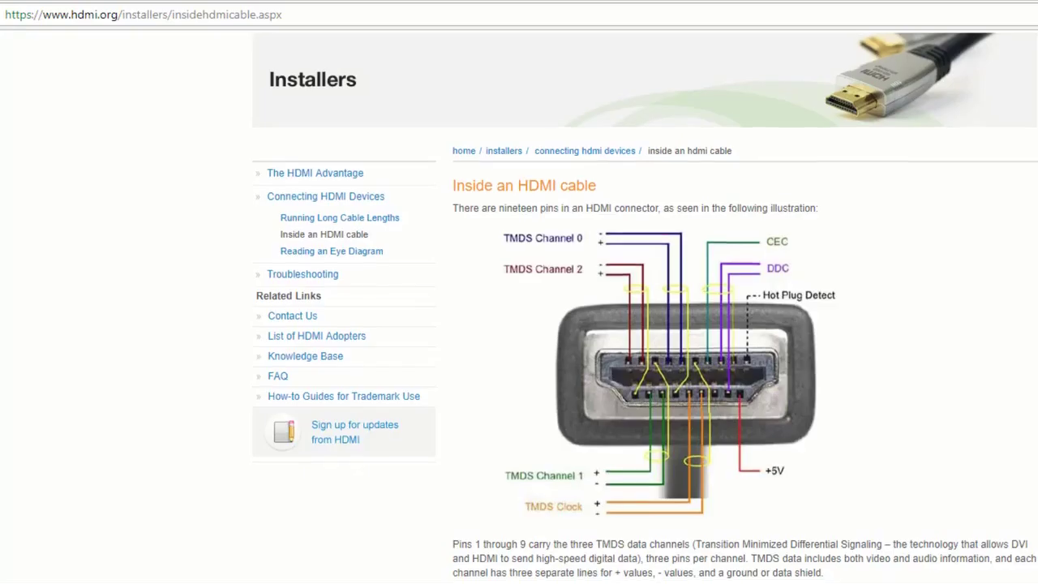
- Read which HDMI pins carry the Display Data Channel and EDID information on the hdmi.org cable page
{"action": "scroll", "coordinate": [645, 303], "scroll_direction": "down", "scroll_amount": 1}
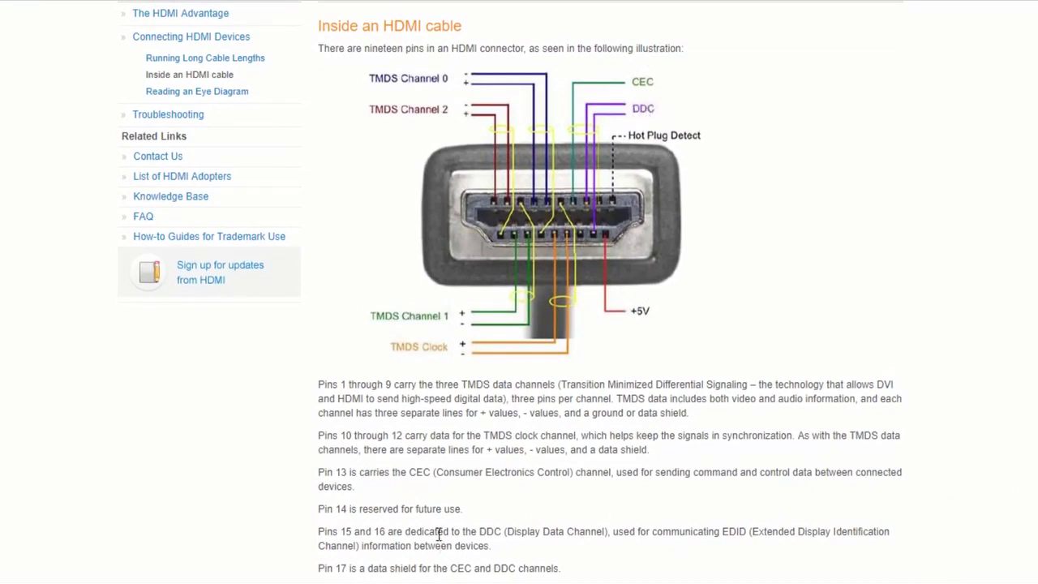
{"action": "left_click_drag", "start_coordinate": [511, 533], "coordinate": [620, 533]}
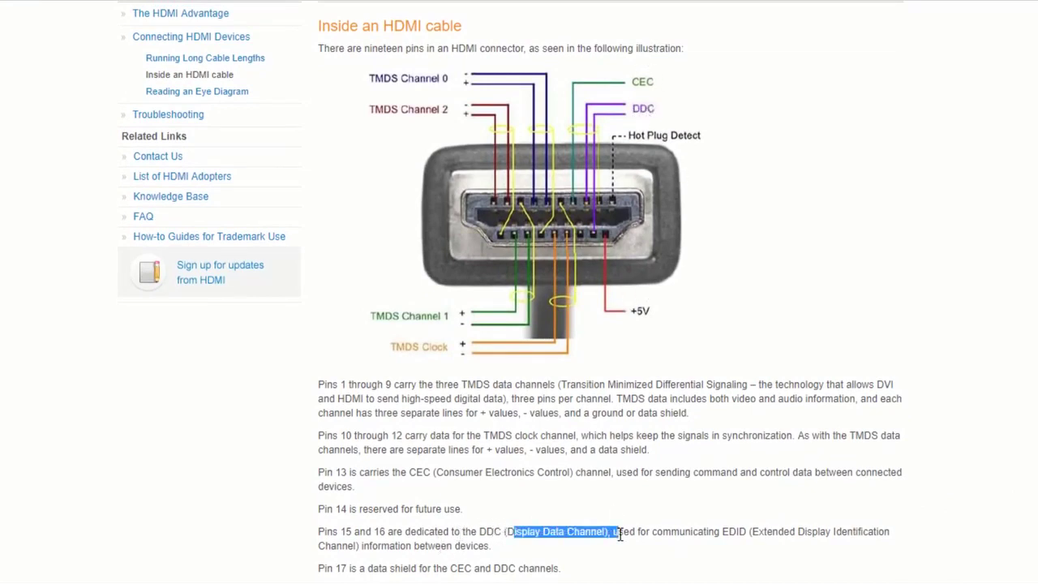
{"action": "left_click", "coordinate": [700, 535]}
{"action": "left_click_drag", "start_coordinate": [721, 532], "coordinate": [814, 533]}
{"action": "left_click", "coordinate": [833, 528]}
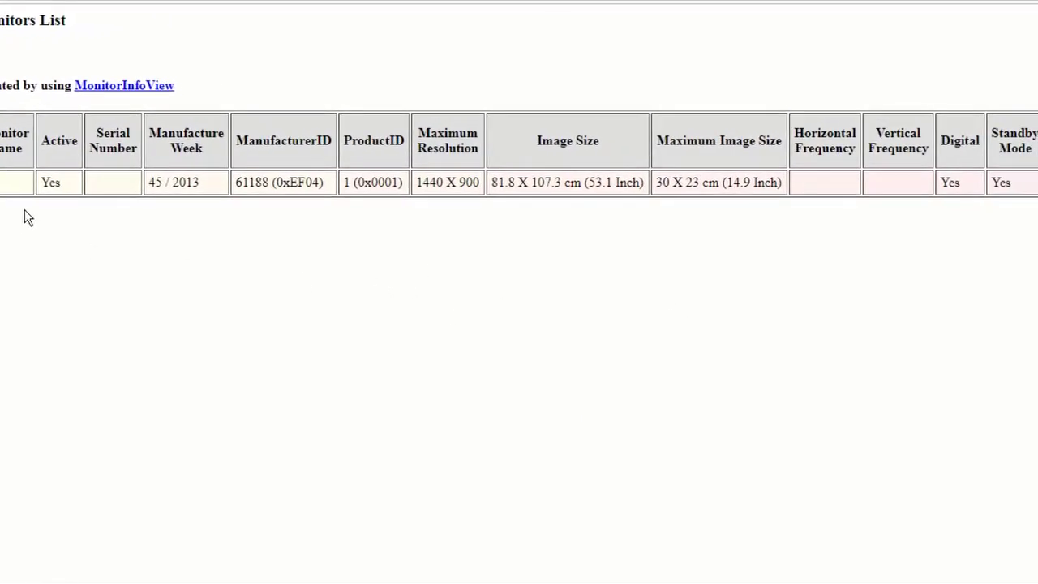
- Locate the manufacturer ID and AGO registry key prefix in the monitor report, and match that code to its company in pnp.png
{"action": "left_click_drag", "start_coordinate": [242, 180], "coordinate": [341, 183]}
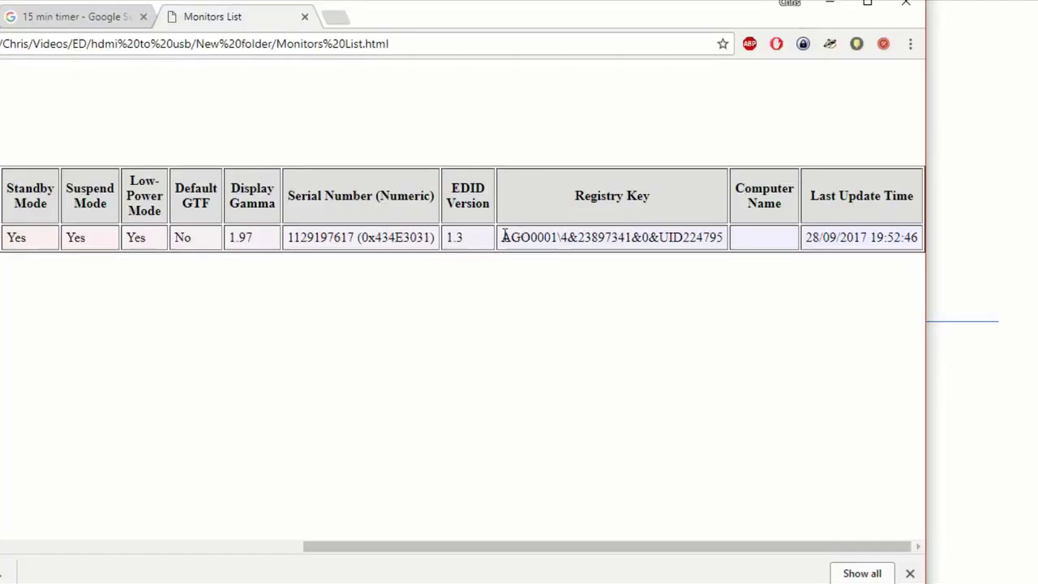
{"action": "mouse_move", "coordinate": [503, 236]}
{"action": "left_mouse_down"}
{"action": "mouse_move", "coordinate": [534, 236]}
{"action": "mouse_move", "coordinate": [516, 235]}
{"action": "left_mouse_up"}
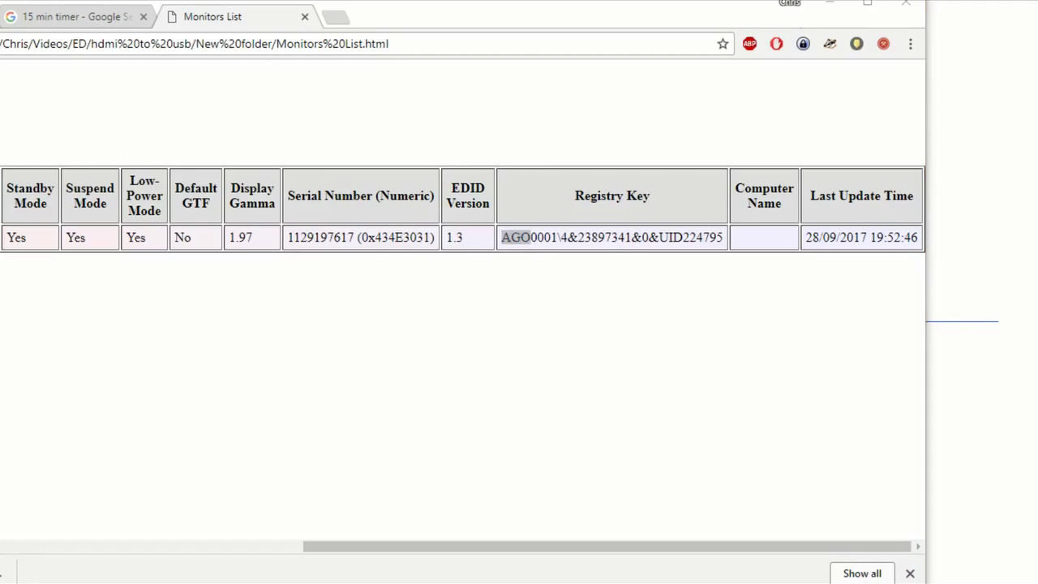
{"action": "left_click_drag", "start_coordinate": [8, 122], "coordinate": [594, 71]}
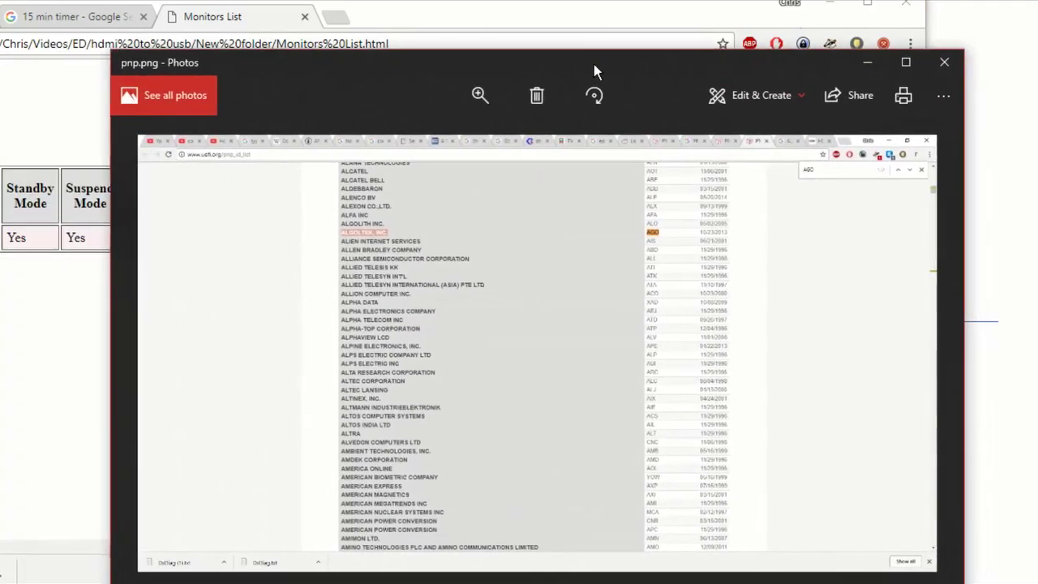
{"action": "scroll", "coordinate": [269, 177], "scroll_direction": "up", "scroll_amount": 1}
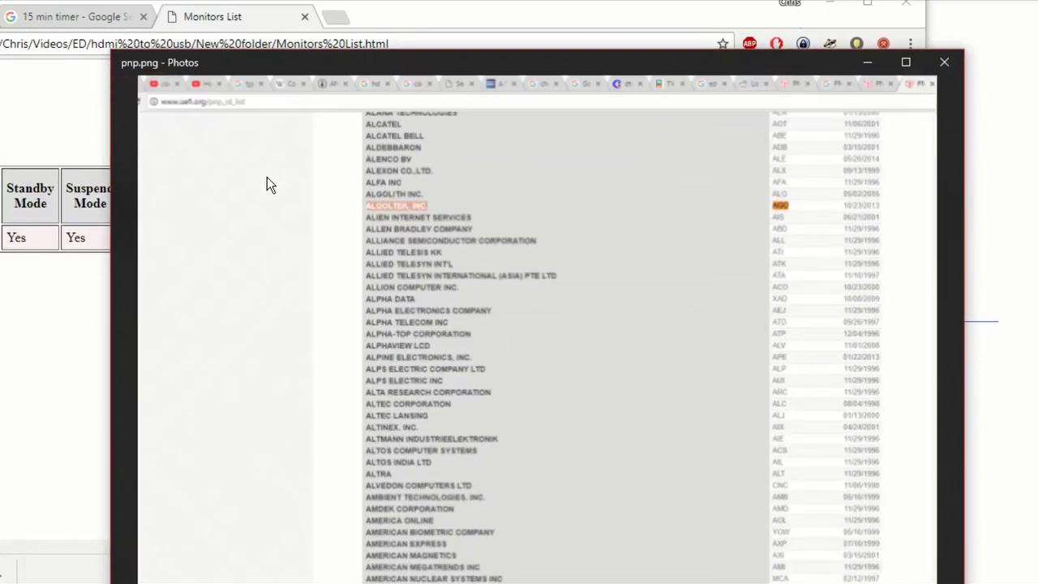
{"action": "scroll", "coordinate": [171, 125], "scroll_direction": "up", "scroll_amount": 1}
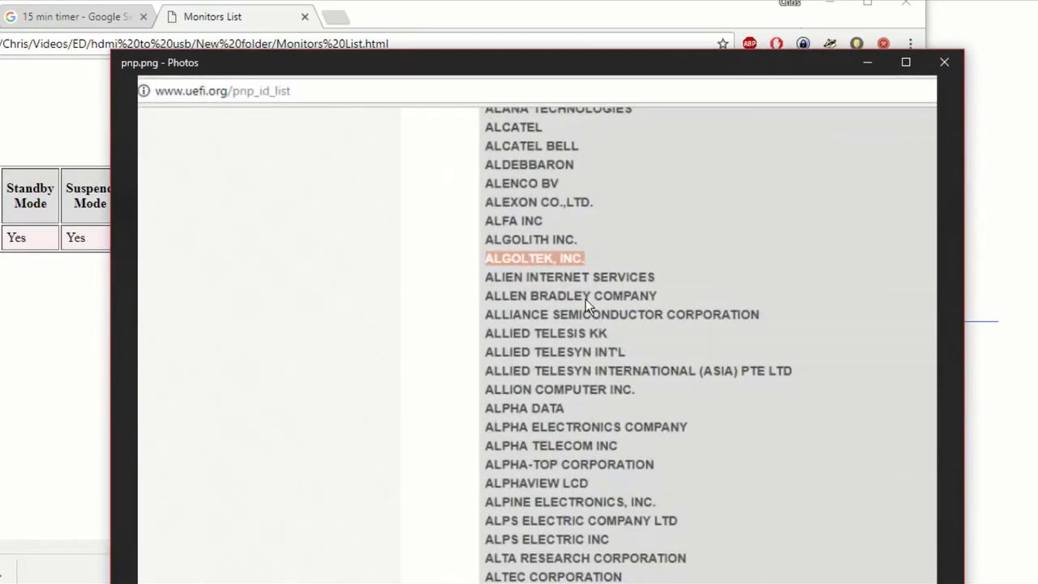
{"action": "scroll", "coordinate": [585, 299], "scroll_direction": "right", "scroll_amount": 5}
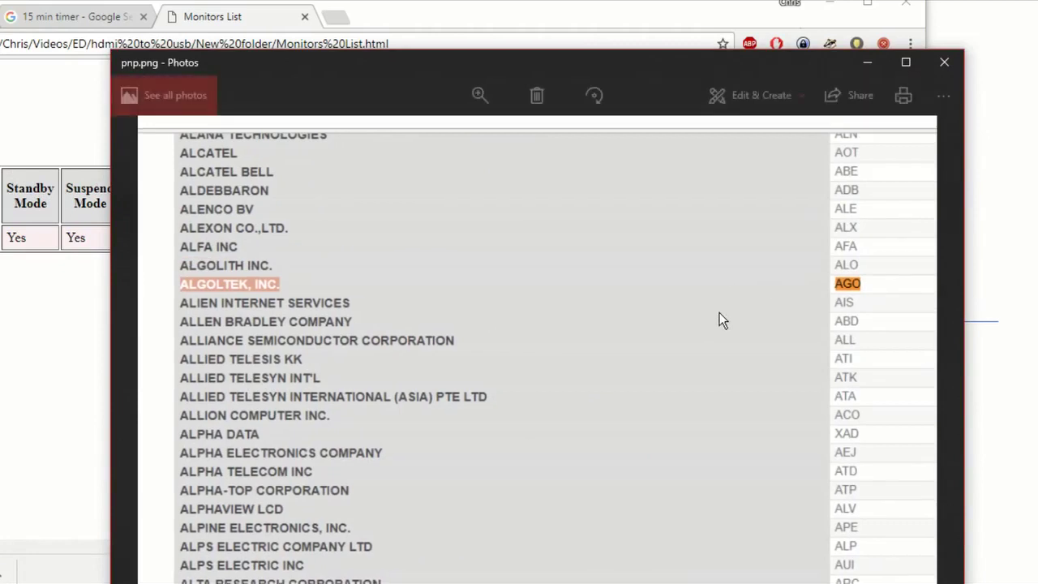
{"action": "scroll", "coordinate": [719, 321], "scroll_direction": "left", "scroll_amount": 1}
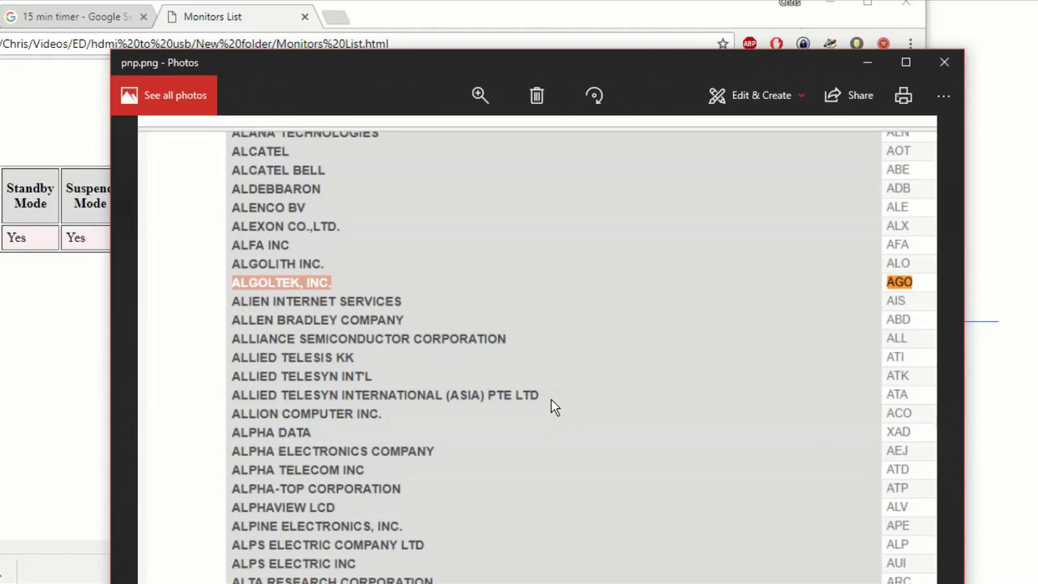
{"action": "left_click_drag", "start_coordinate": [614, 403], "coordinate": [560, 417]}
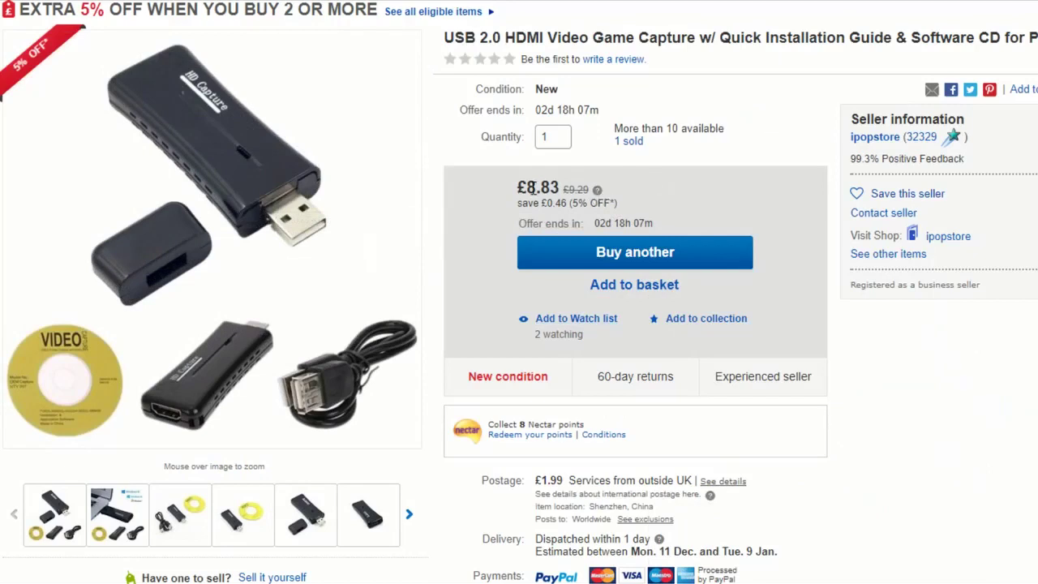
- Check the current price and offer details of the capture stick in the updated eBay listing
{"action": "double_click", "coordinate": [531, 188]}
{"action": "left_click", "coordinate": [555, 188]}
{"action": "scroll", "coordinate": [578, 203], "scroll_direction": "up", "scroll_amount": 1}
{"action": "scroll", "coordinate": [576, 204], "scroll_direction": "down", "scroll_amount": 1}
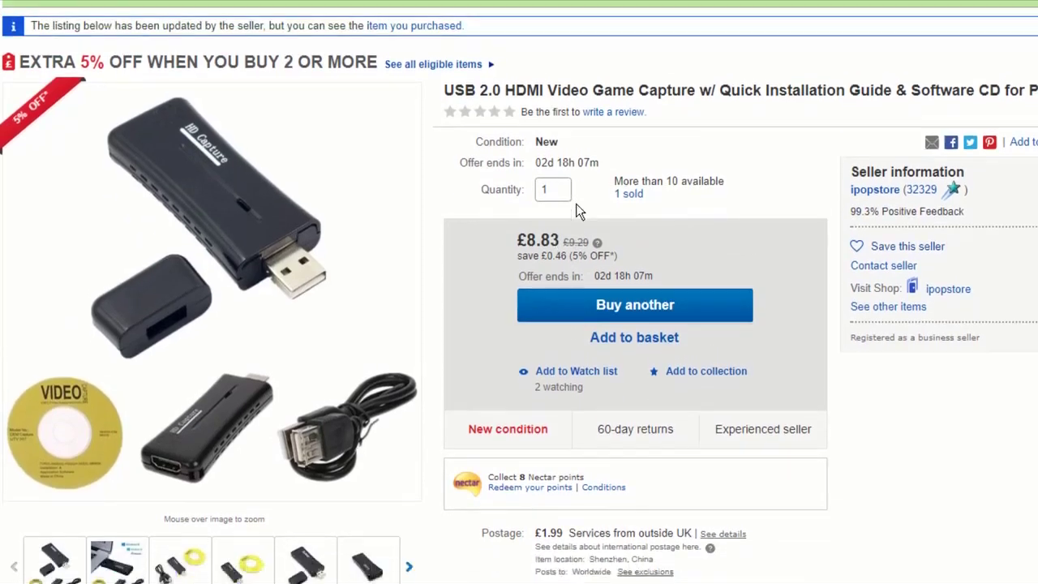